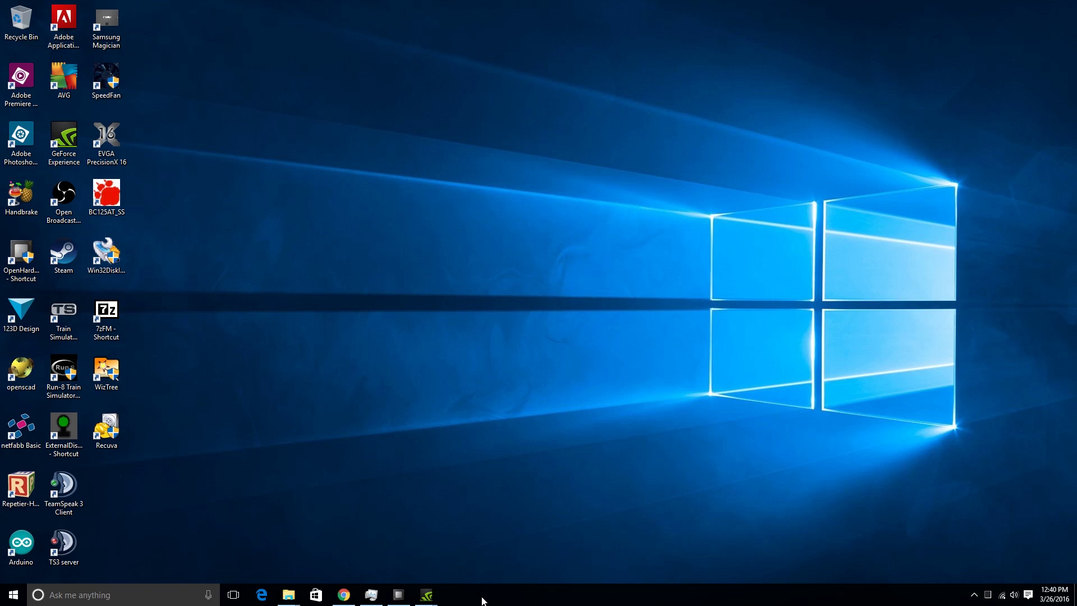
# Open the HandBrake 'Other Platforms' downloads page in Chrome, then close the browser
pyautogui.click(341, 598)
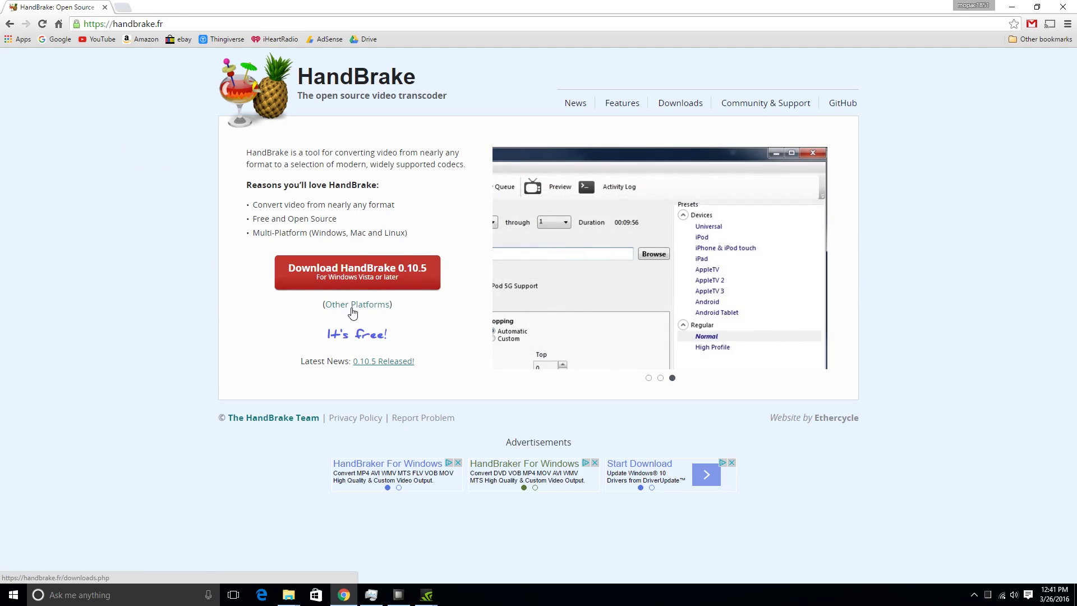
pyautogui.click(354, 306)
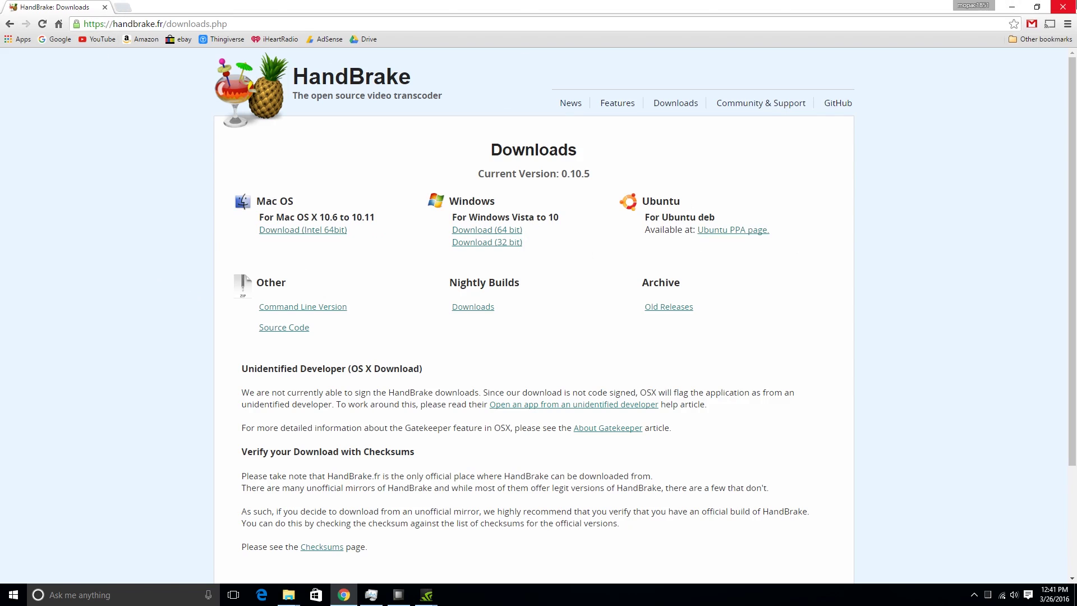
pyautogui.click(1062, 7)
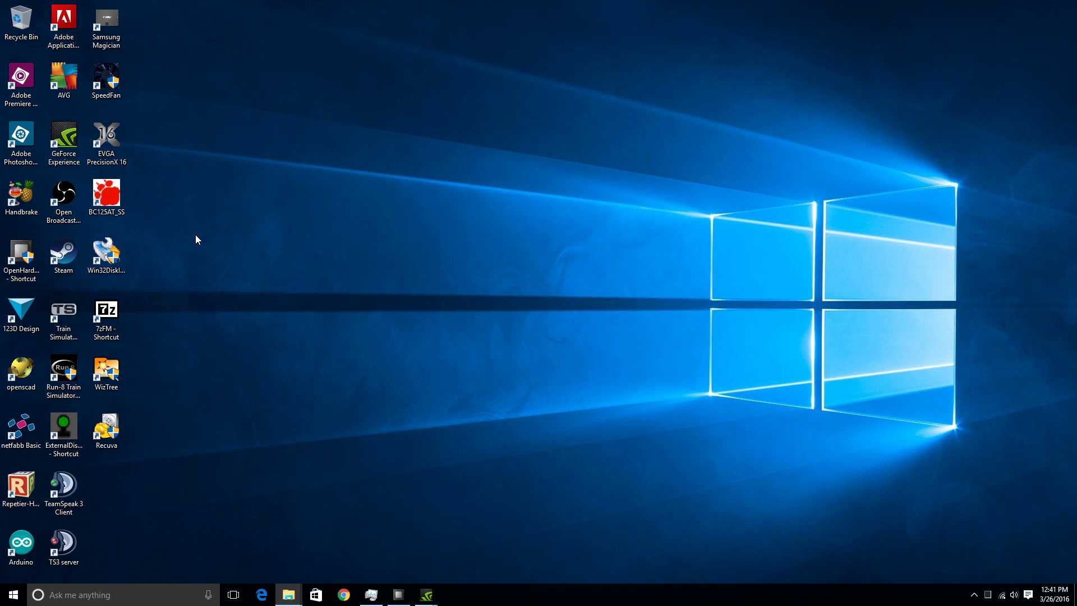
# Launch HandBrake from the desktop, apply the Normal preset and move its window left
pyautogui.click(19, 208)
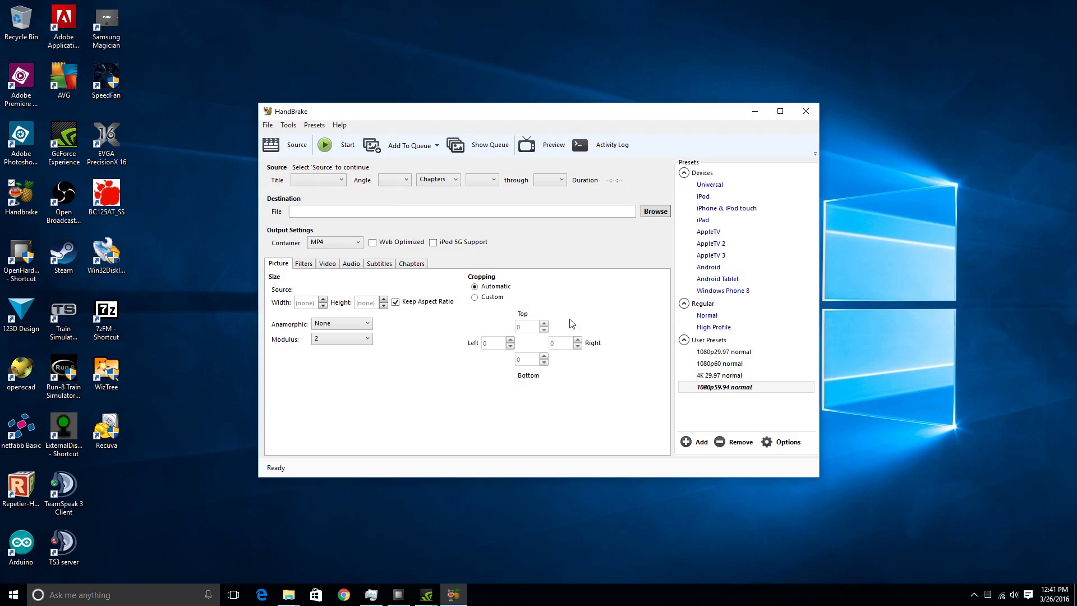
pyautogui.click(712, 316)
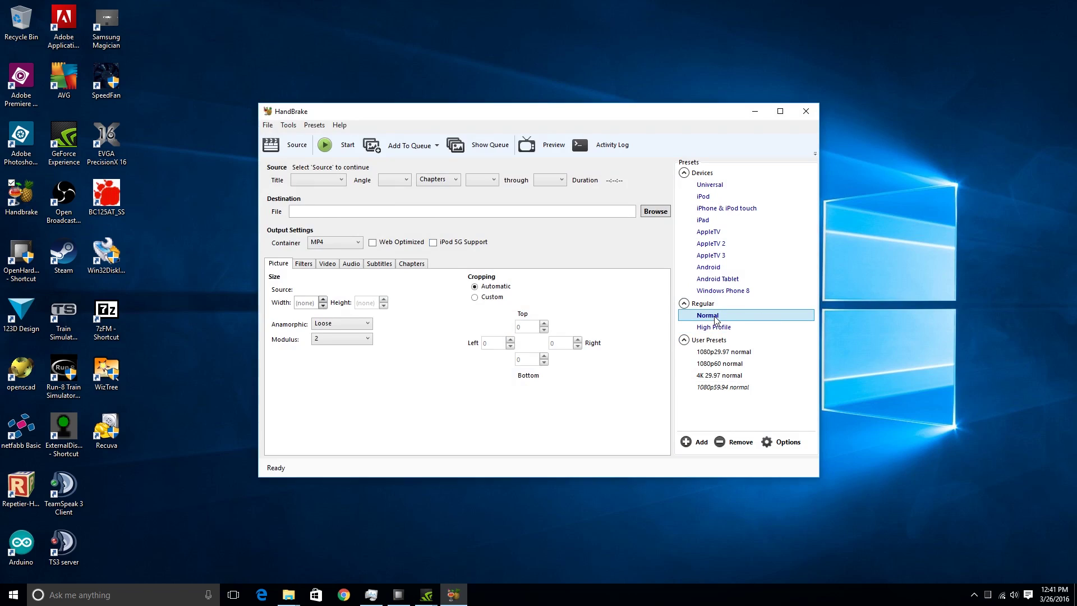
pyautogui.moveTo(561, 117); pyautogui.dragTo(498, 124)
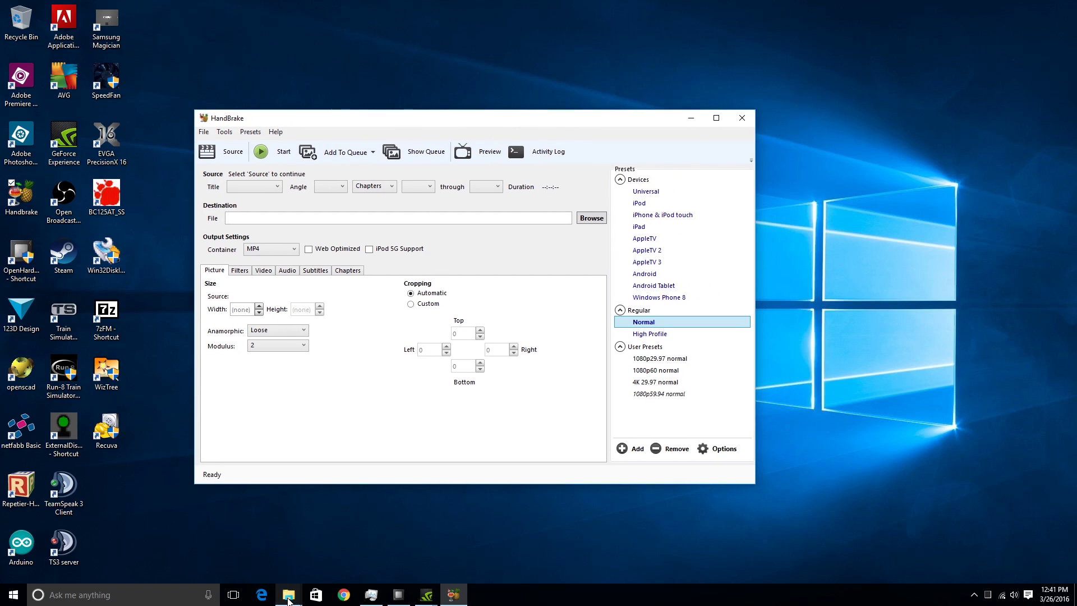
pyautogui.click(288, 595)
# Drag the Raspberry Pi Case video from Temp into HandBrake and apply the High Profile preset
pyautogui.click(288, 595)
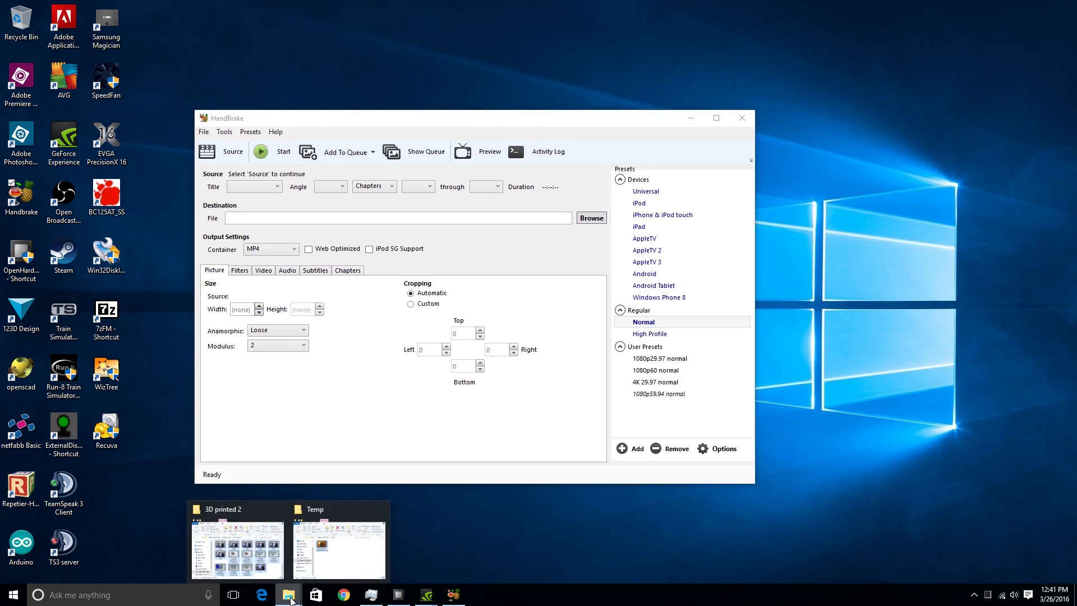
pyautogui.click(332, 567)
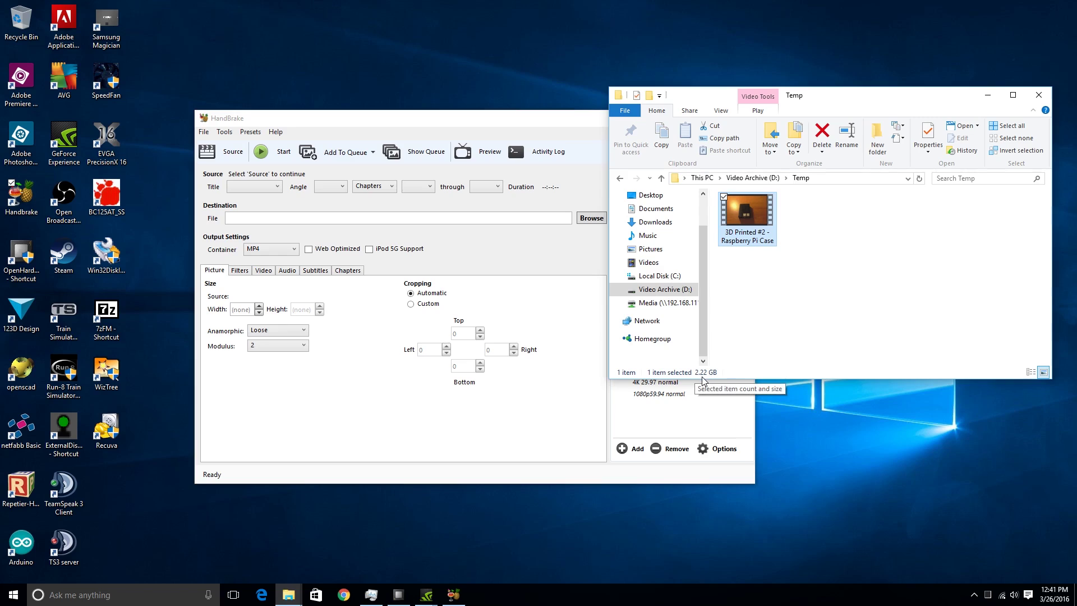
pyautogui.moveTo(766, 224); pyautogui.dragTo(229, 156)
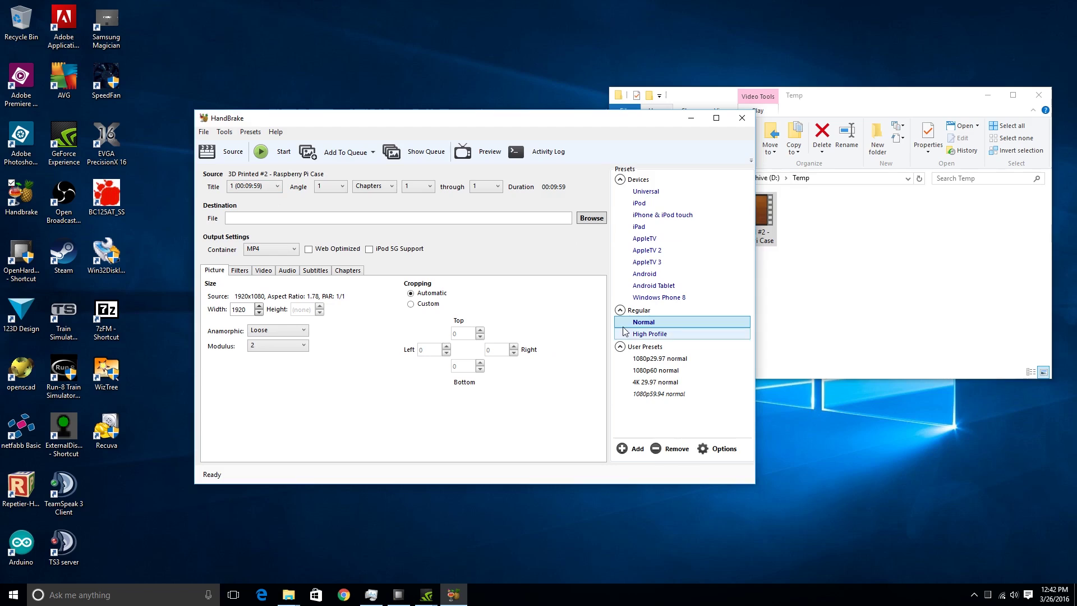
pyautogui.click(660, 335)
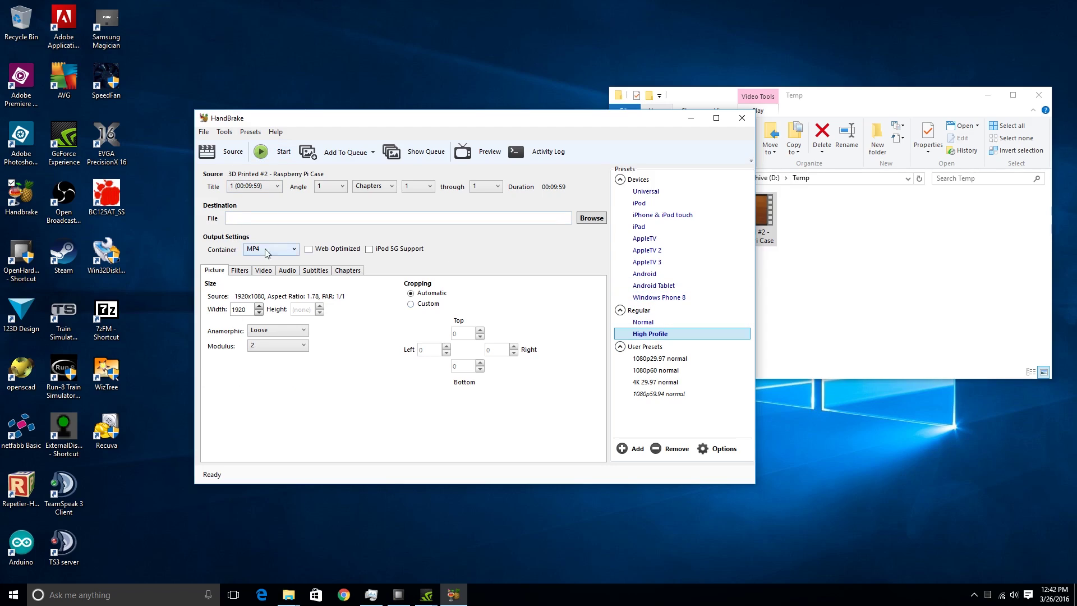
pyautogui.click(592, 219)
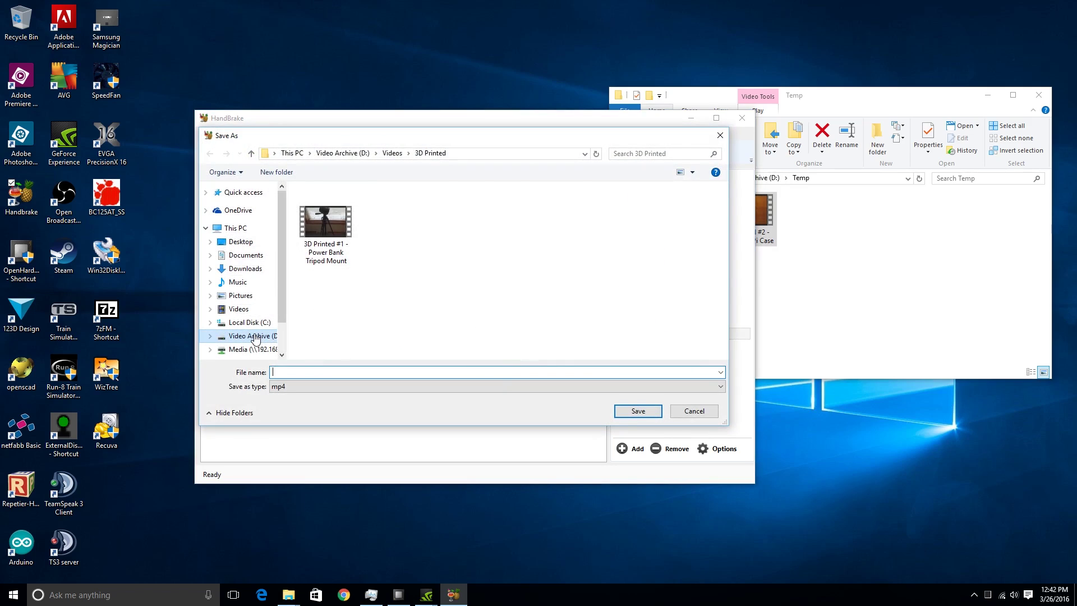
# Save the output as D:\Videos\3D Printed\3D Printed #2 - Raspberry Pi Case.mp4
pyautogui.click(255, 337)
pyautogui.click(344, 241)
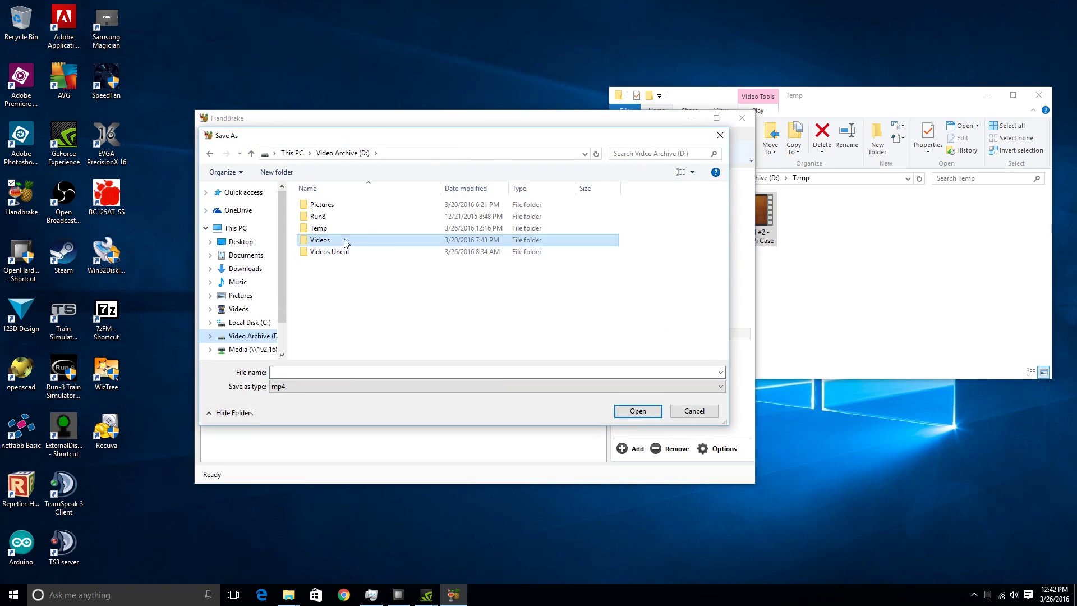
pyautogui.doubleClick(344, 241)
pyautogui.doubleClick(337, 216)
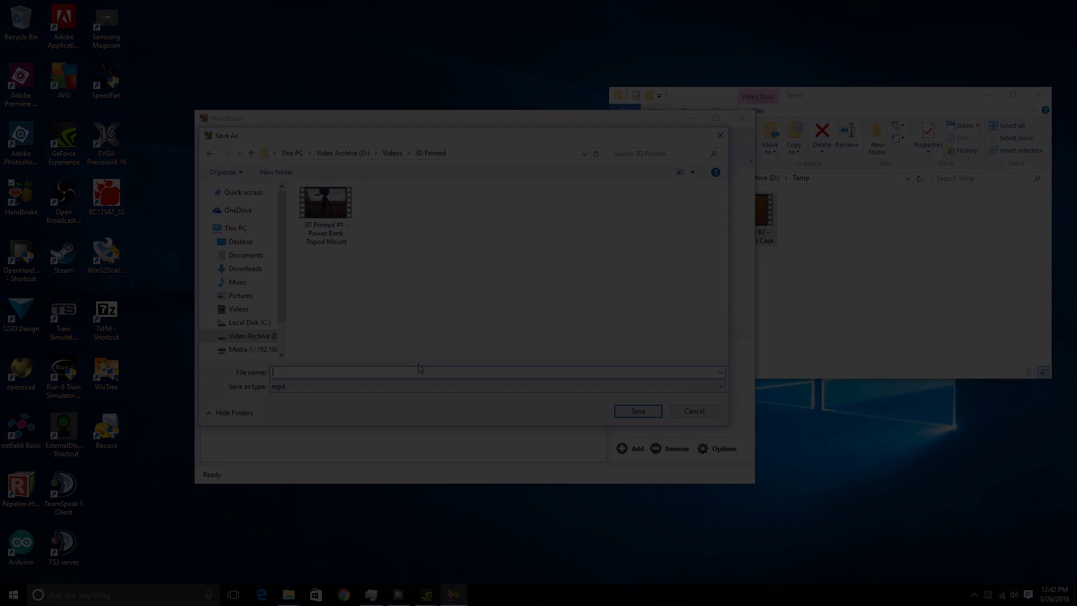
pyautogui.write('3D Printed #2 - Raspberry Pi Case')
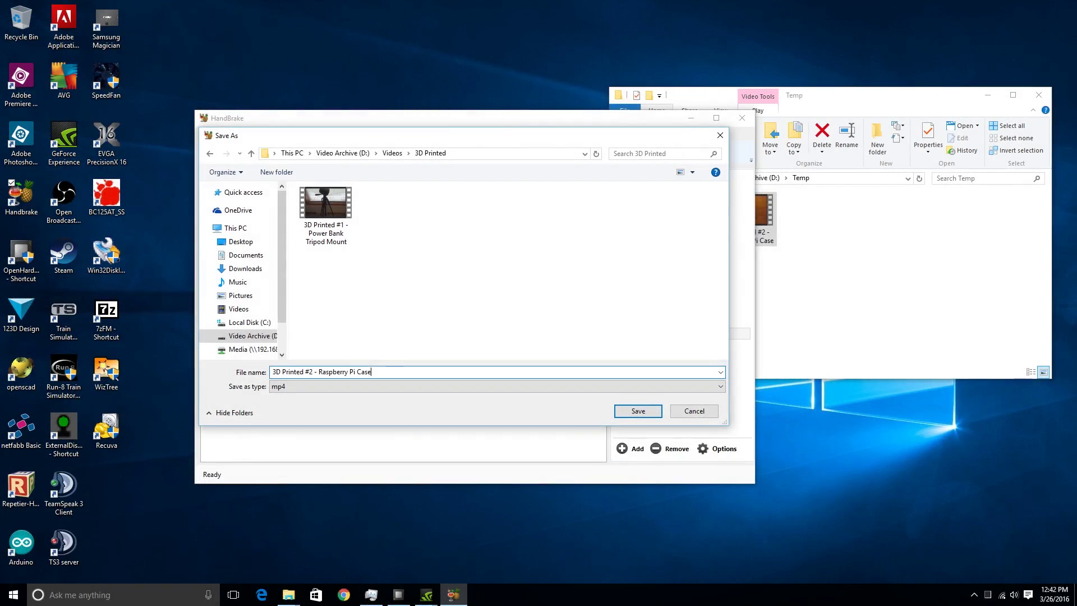
pyautogui.moveTo(405, 373); pyautogui.dragTo(254, 375)
pyautogui.click(408, 372)
pyautogui.click(632, 410)
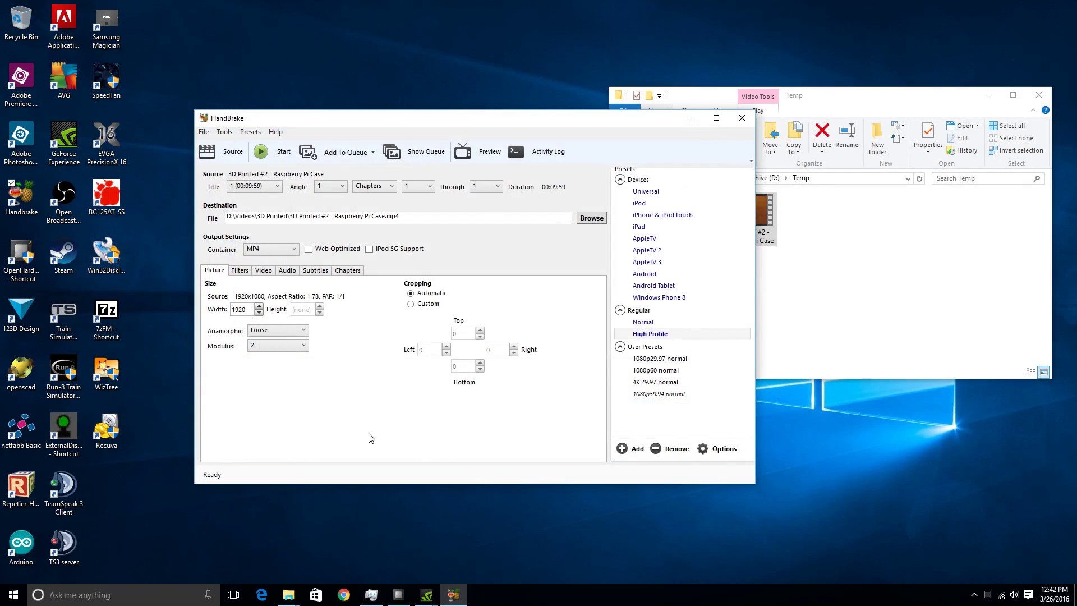
pyautogui.click(281, 252)
# Keep MP4 as the container and set Anamorphic to None for a 1920x1080 output
pyautogui.click(280, 253)
pyautogui.click(284, 251)
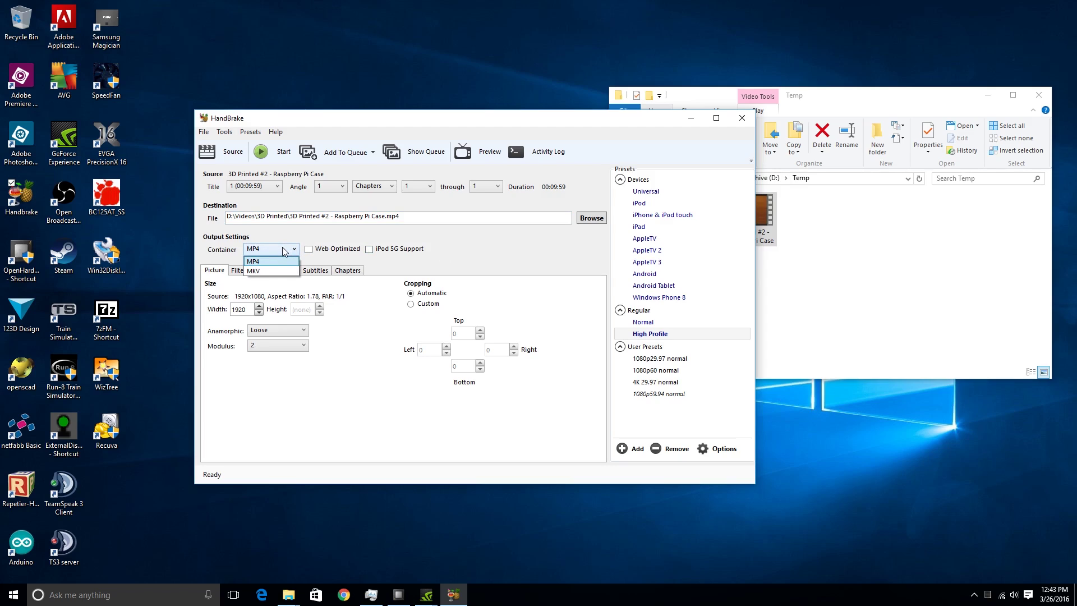
pyautogui.click(268, 263)
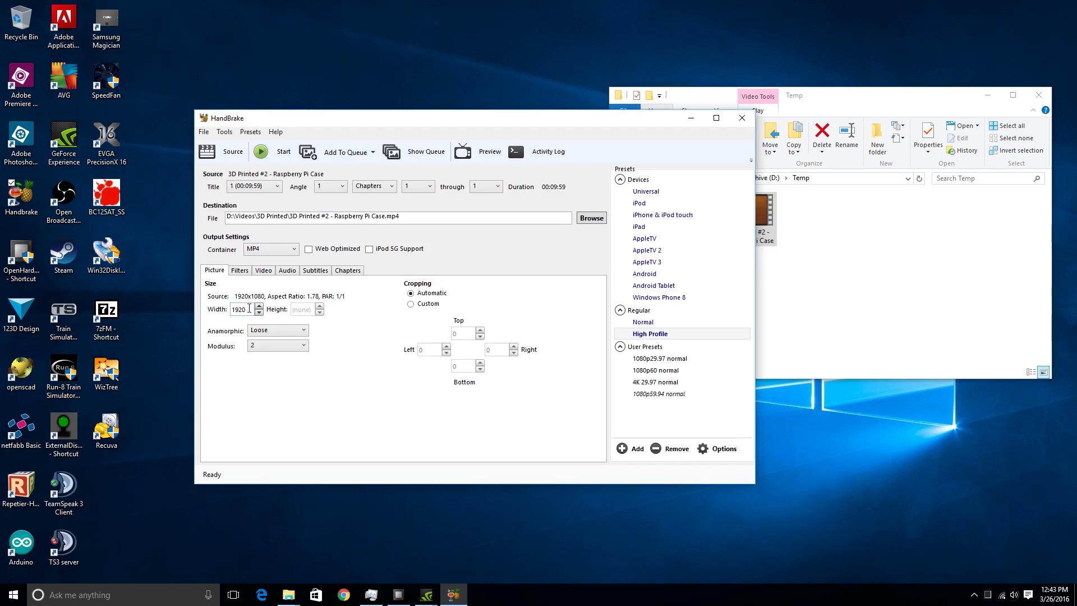
pyautogui.click(292, 332)
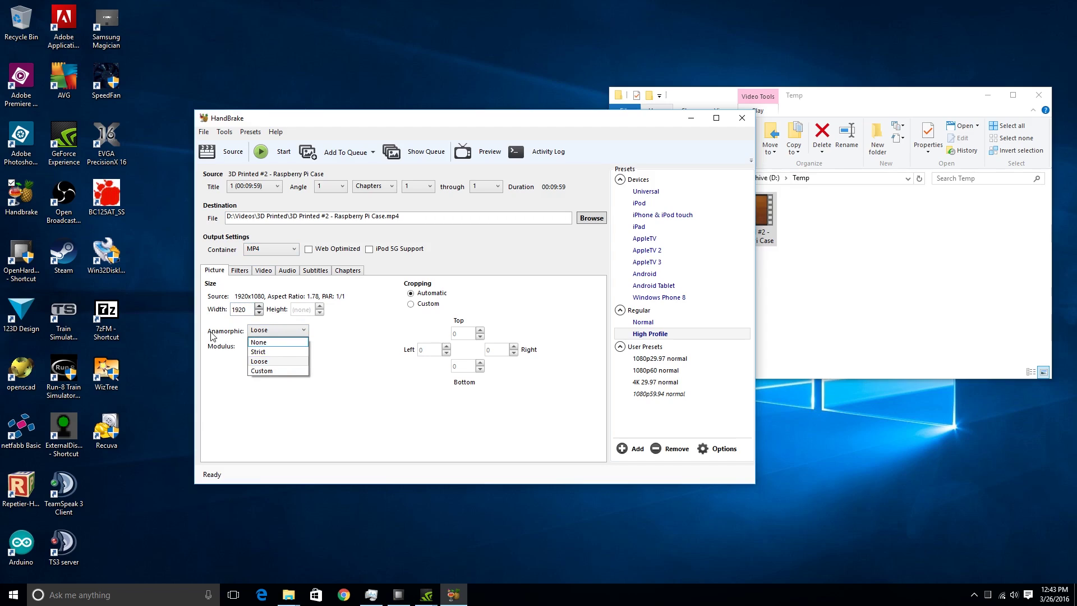
pyautogui.click(270, 343)
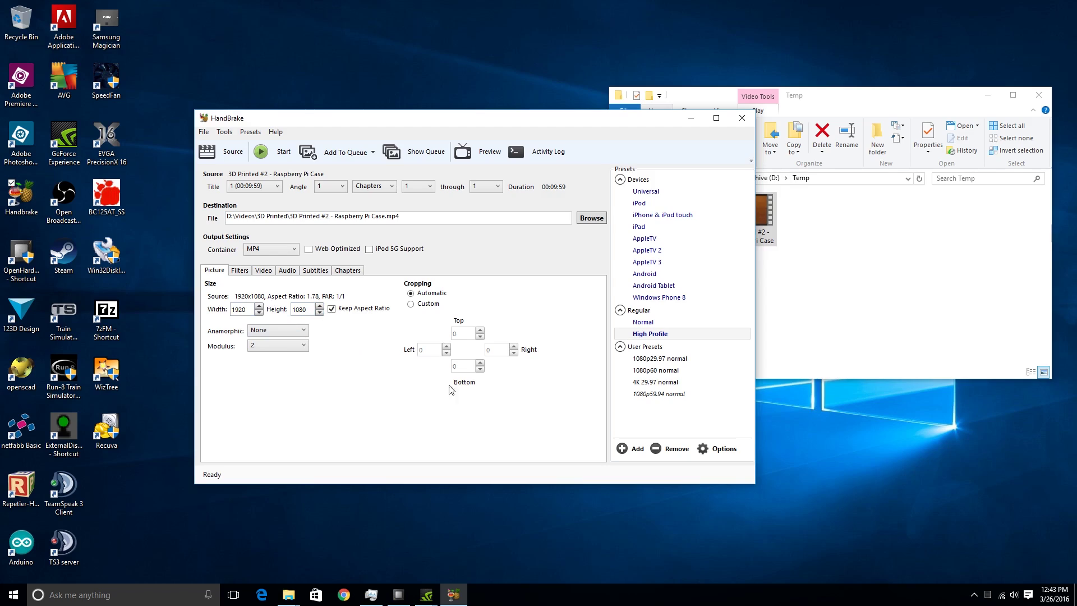
# Check the filter settings, leaving Detelecine Off, then view the video encoding settings
pyautogui.click(239, 272)
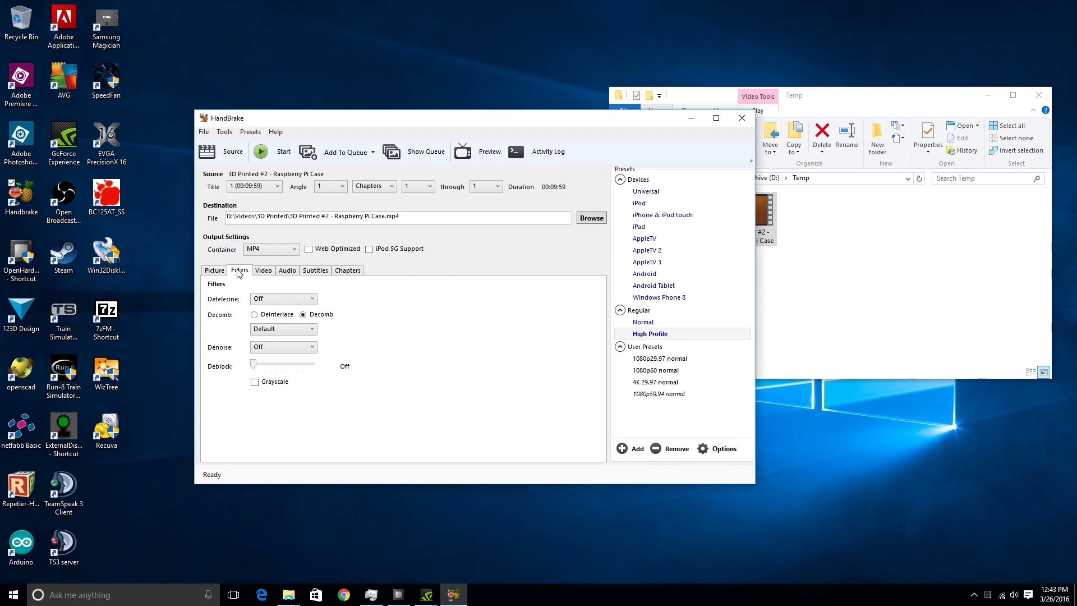
pyautogui.click(297, 306)
pyautogui.click(373, 314)
pyautogui.click(265, 272)
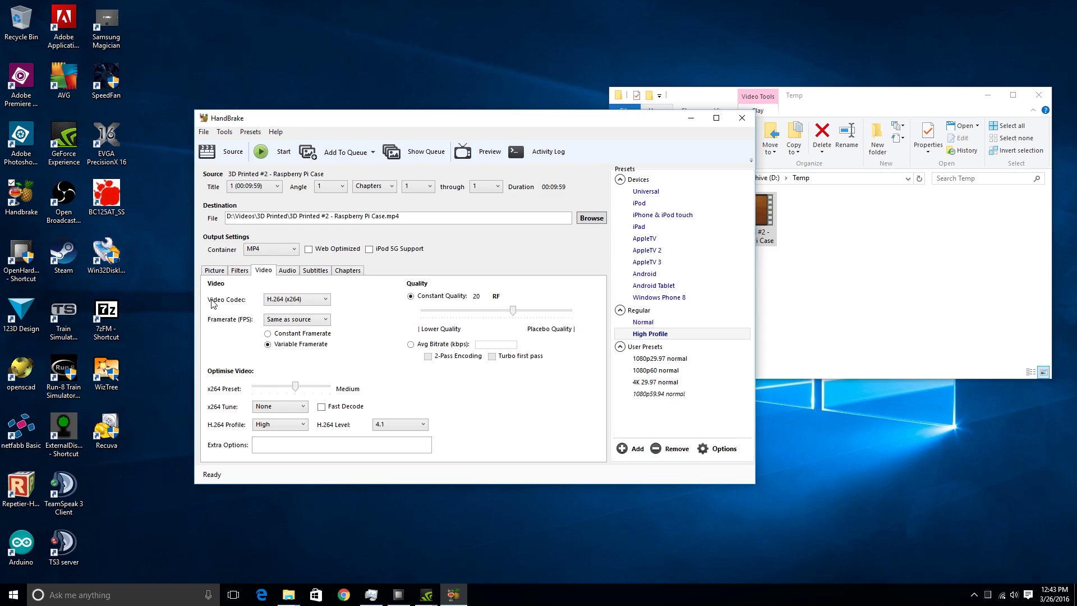
# Keep the H.264 (x264) codec and set a constant 59.94 fps framerate
pyautogui.click(328, 301)
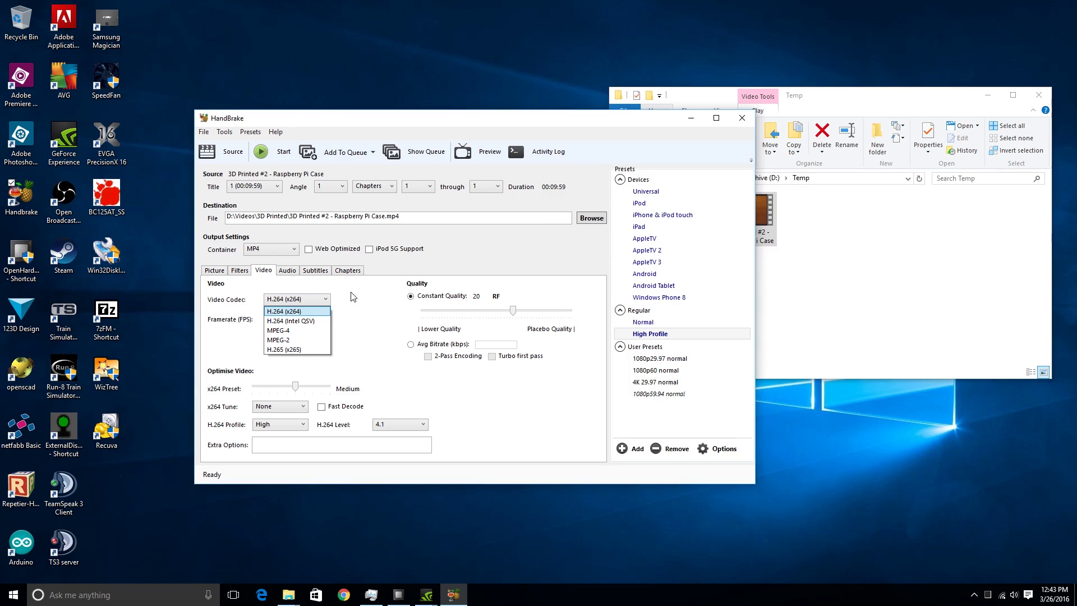
pyautogui.click(353, 296)
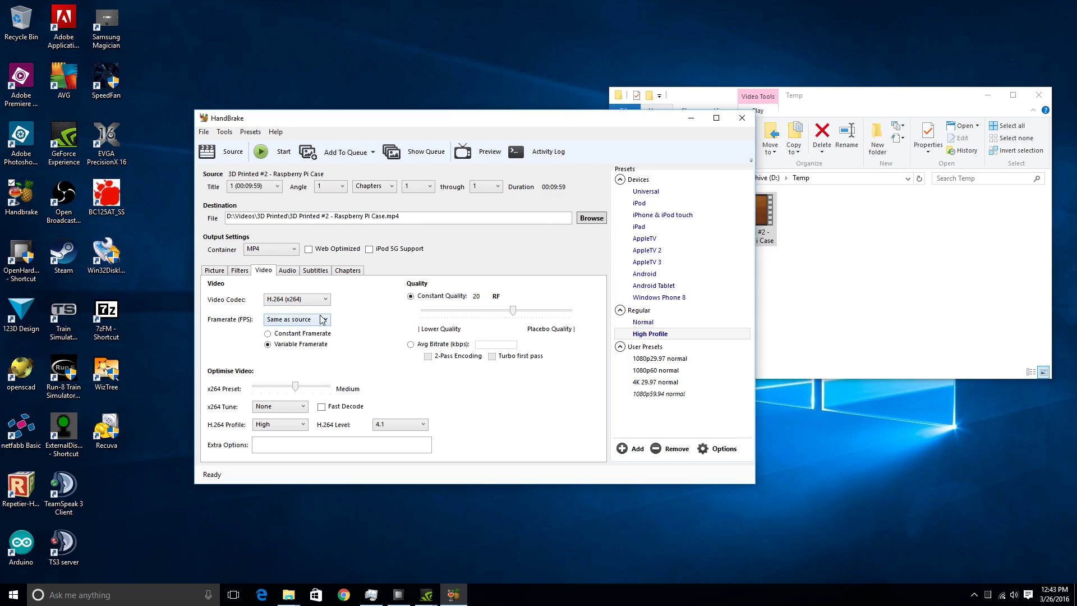
pyautogui.click(303, 335)
pyautogui.hotkey('alt', 'Tab')
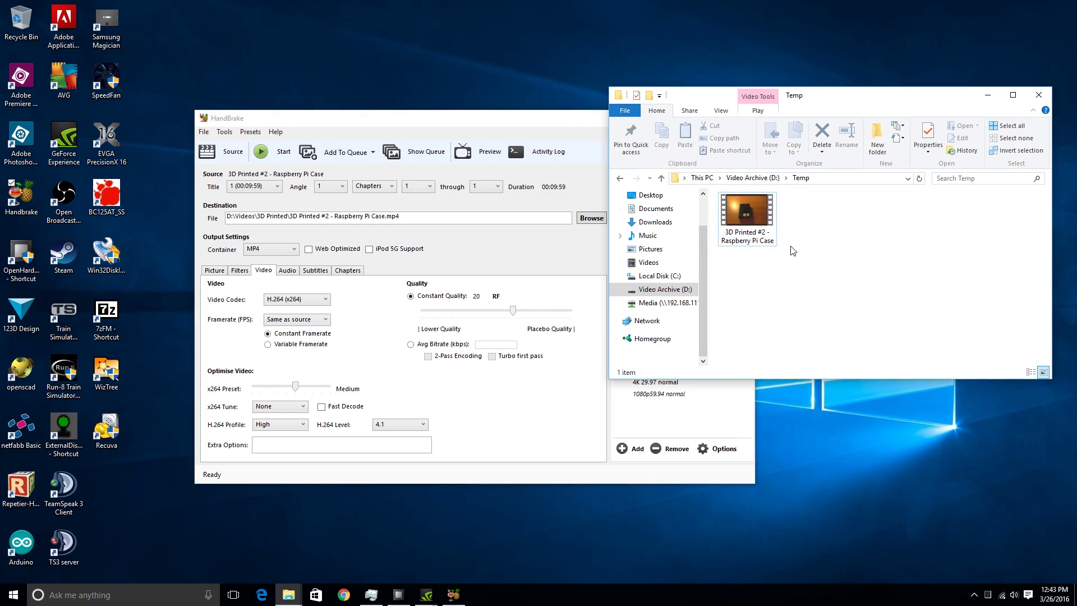
pyautogui.click(324, 319)
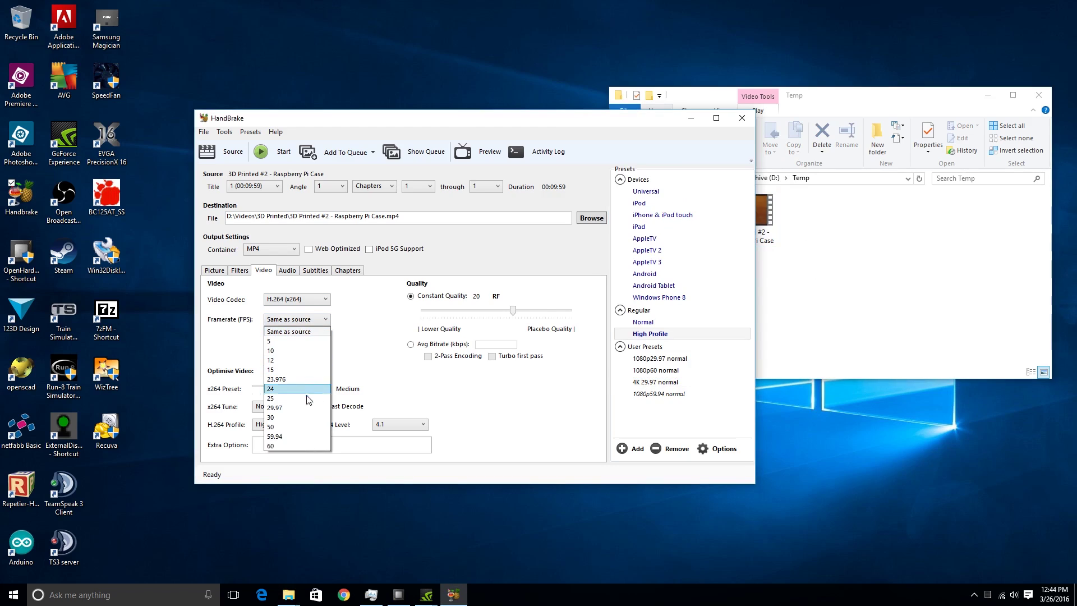
pyautogui.click(297, 437)
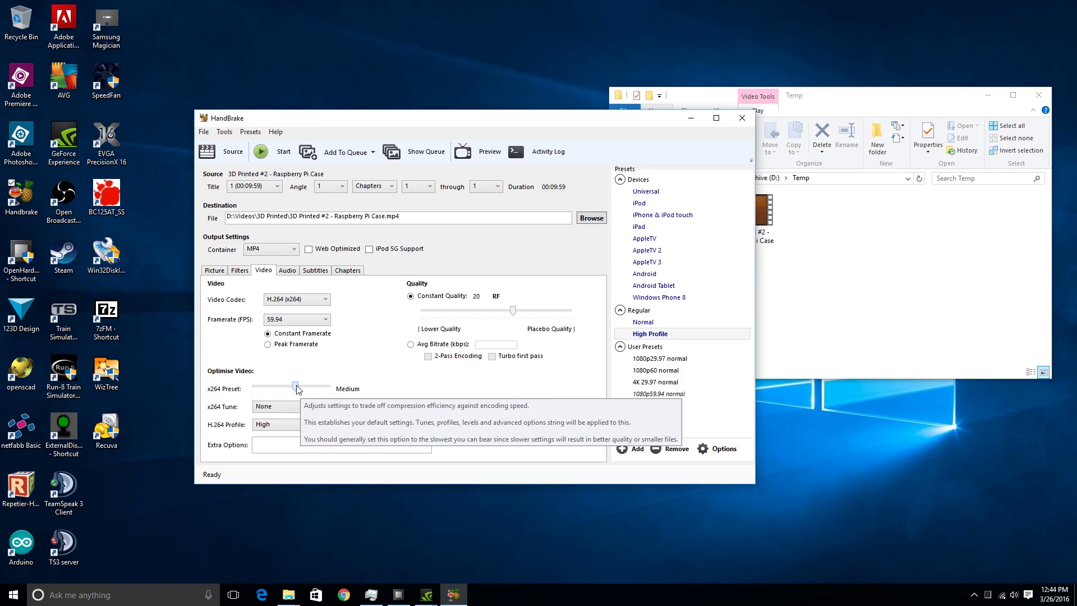
# Slide the x264 encoder preset from Medium to Fast
pyautogui.moveTo(298, 389); pyautogui.dragTo(265, 393)
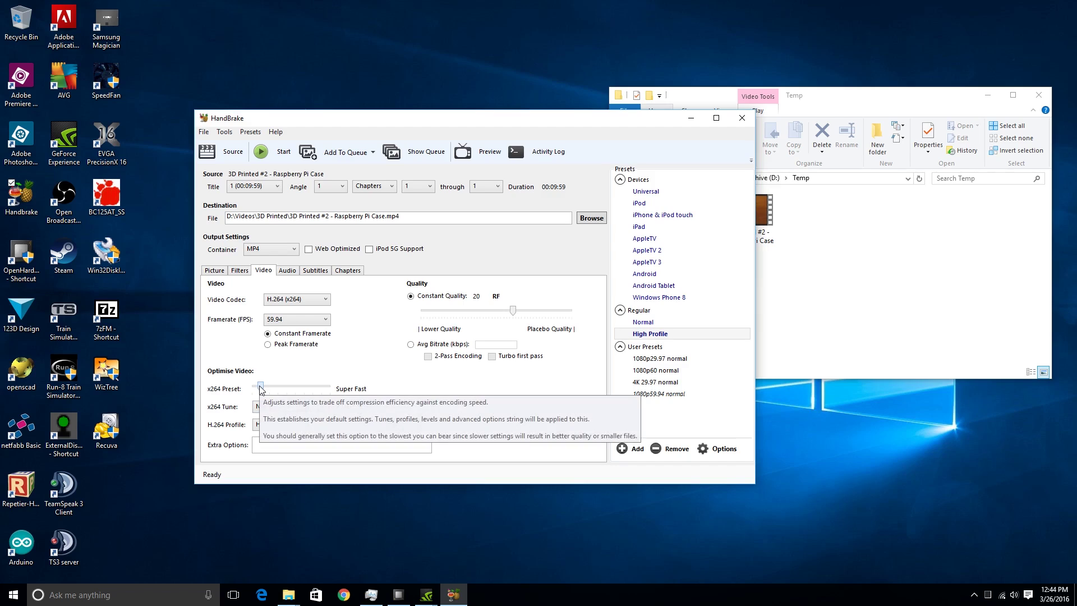
pyautogui.moveTo(261, 387); pyautogui.dragTo(288, 389)
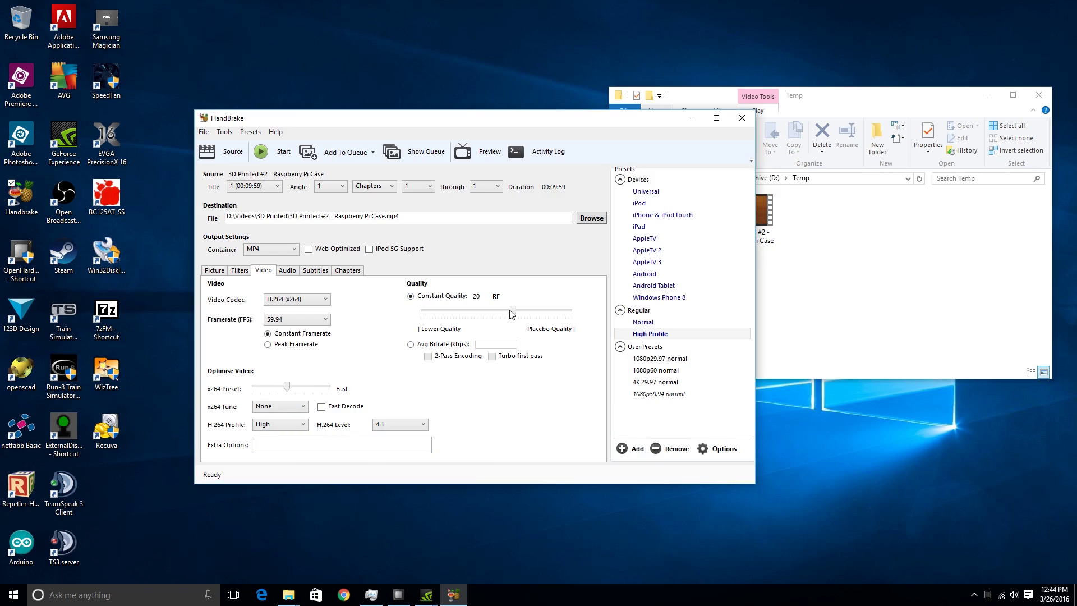
# Try constant quality at RF 51 and lossless RF 0, then settle on RF 21
pyautogui.moveTo(512, 311); pyautogui.dragTo(510, 319)
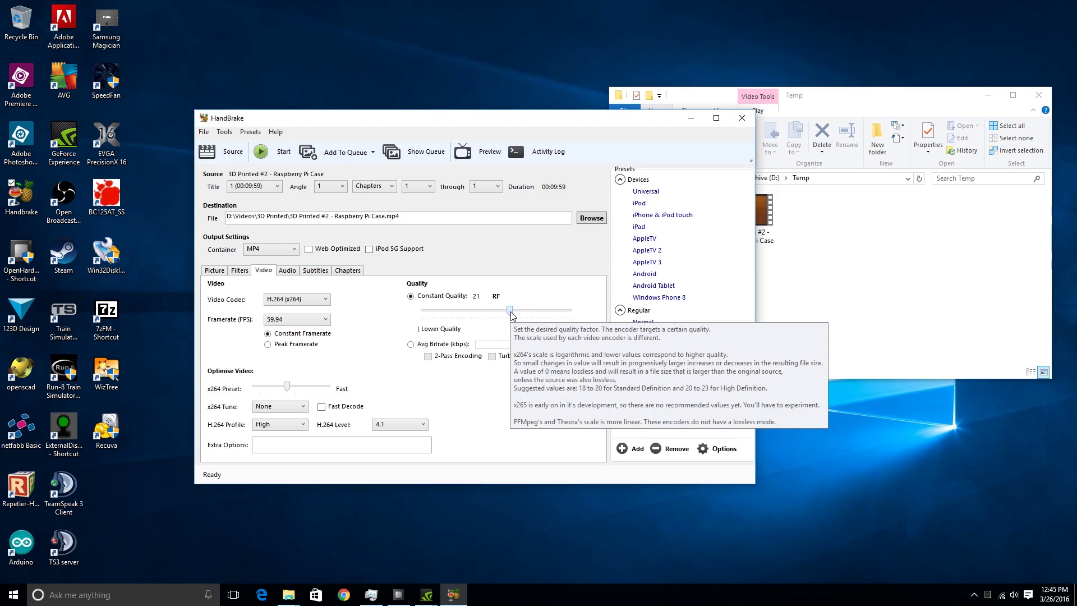
pyautogui.moveTo(508, 310); pyautogui.dragTo(399, 310)
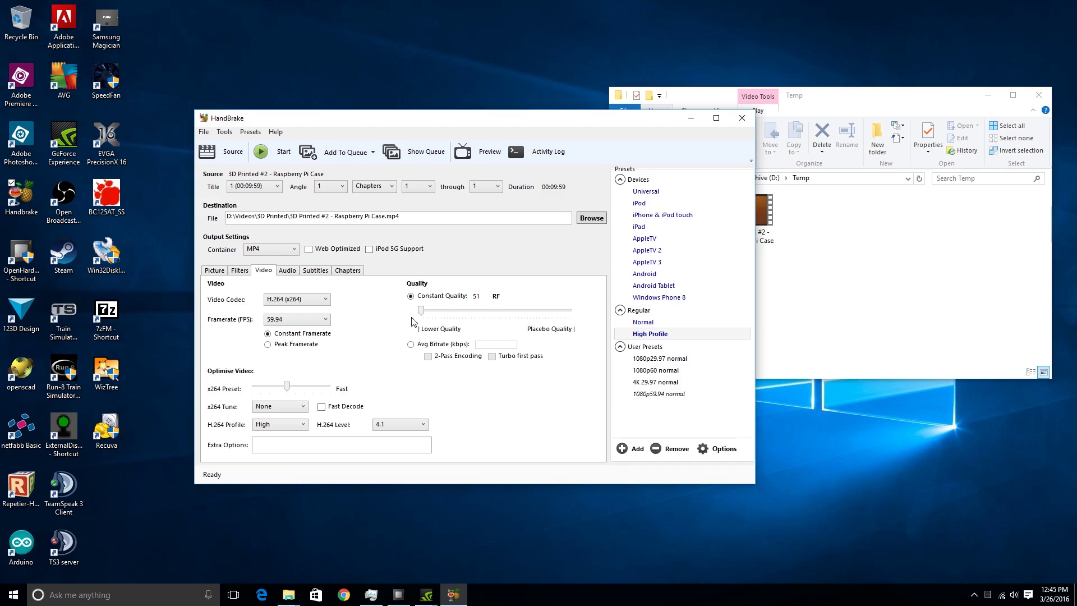
pyautogui.moveTo(421, 311); pyautogui.dragTo(588, 313)
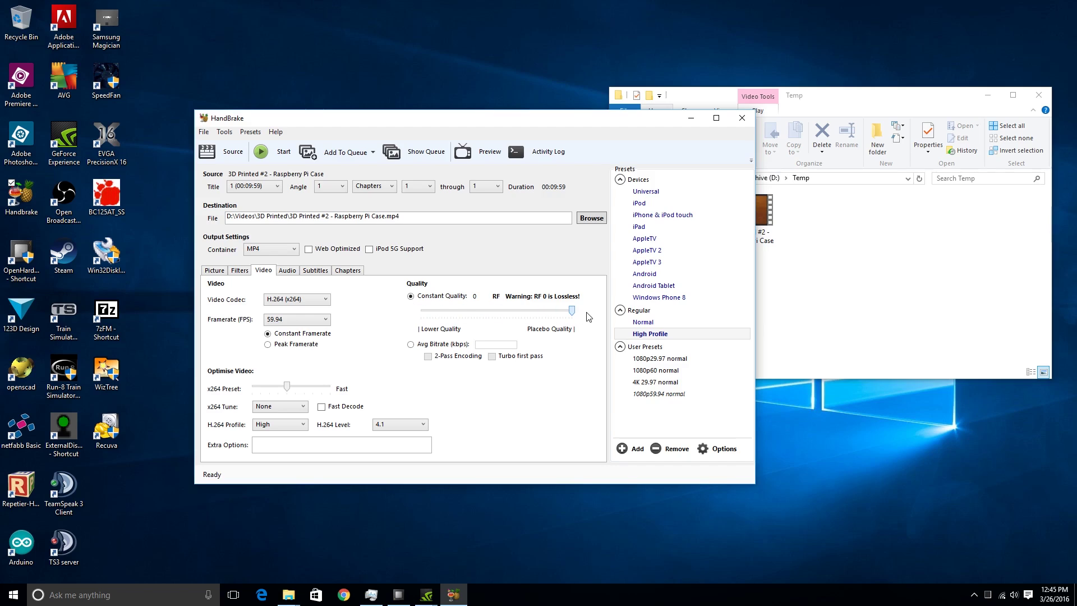
pyautogui.moveTo(573, 312)
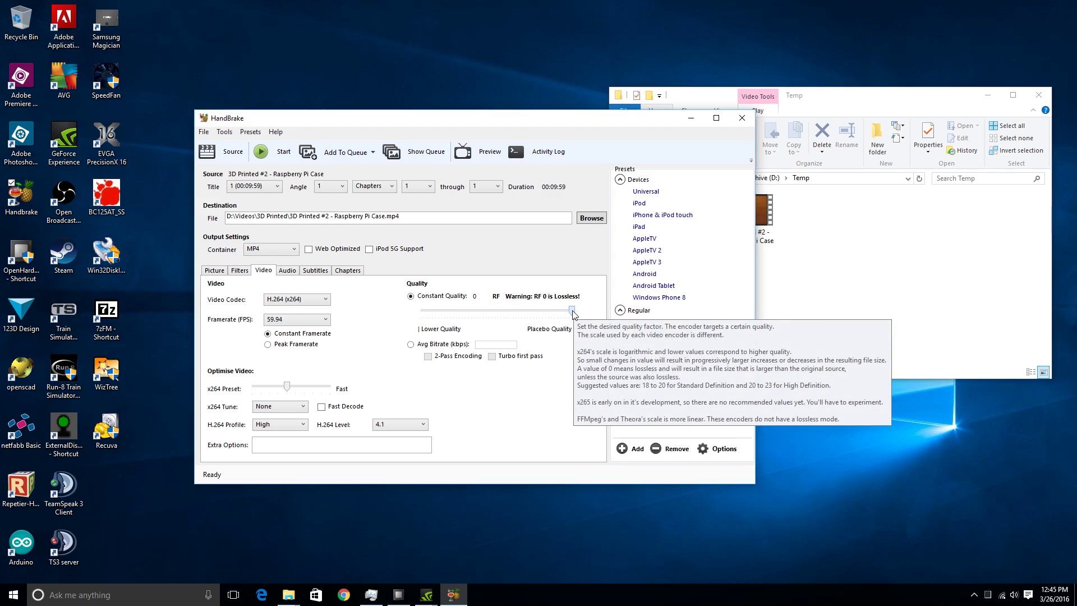
pyautogui.moveTo(573, 312); pyautogui.dragTo(512, 316)
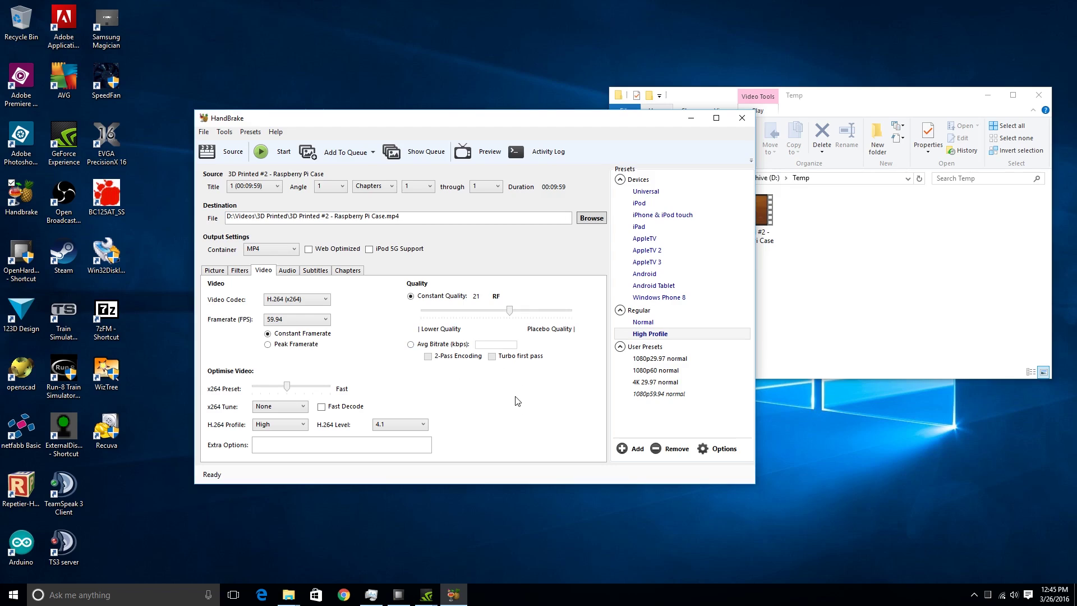
pyautogui.click(287, 271)
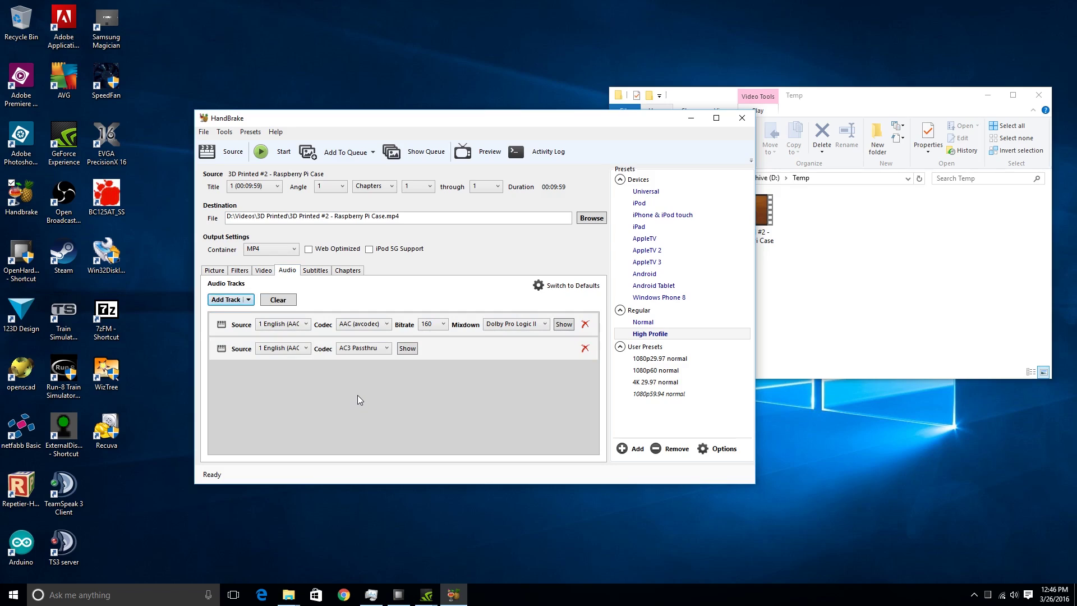
# Delete the AC3 Passthru track and set the remaining audio track to Auto Passthru
pyautogui.click(586, 349)
pyautogui.click(386, 325)
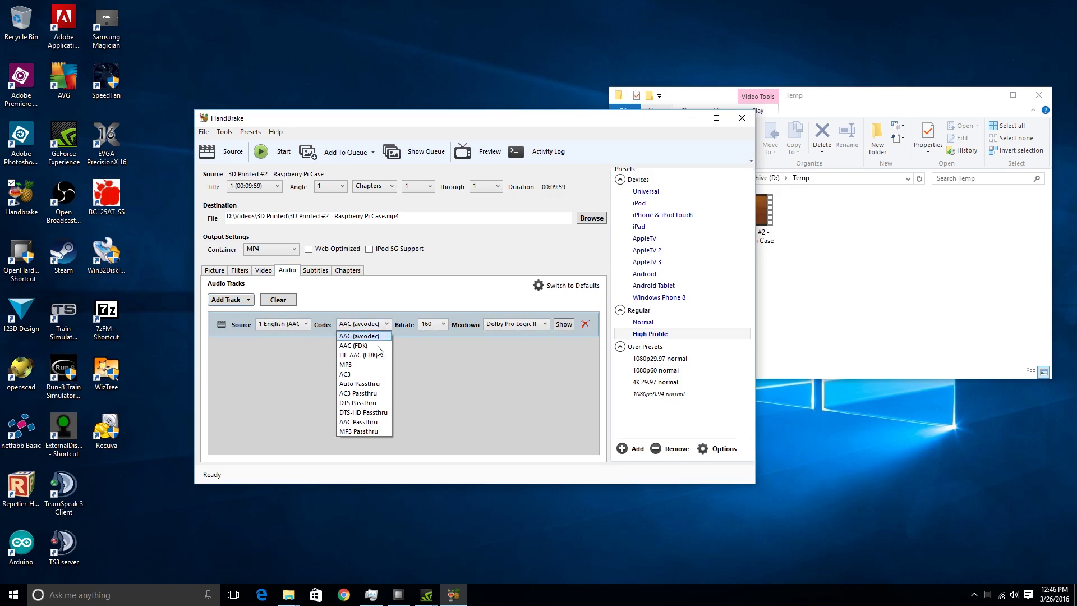
pyautogui.click(377, 384)
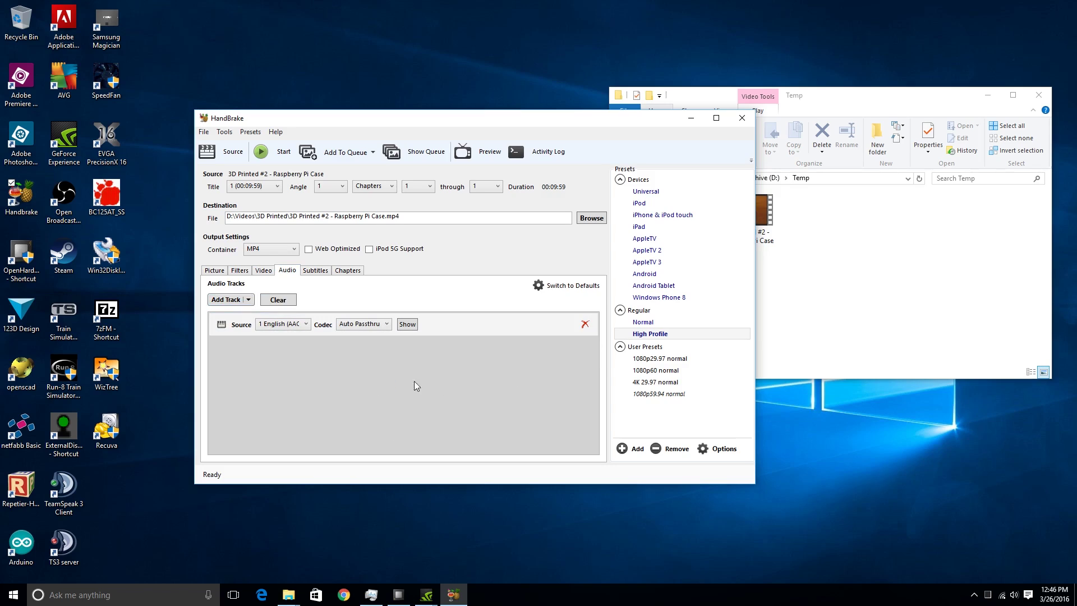
# Review the subtitle and chapter settings, then return to the picture size settings
pyautogui.click(315, 270)
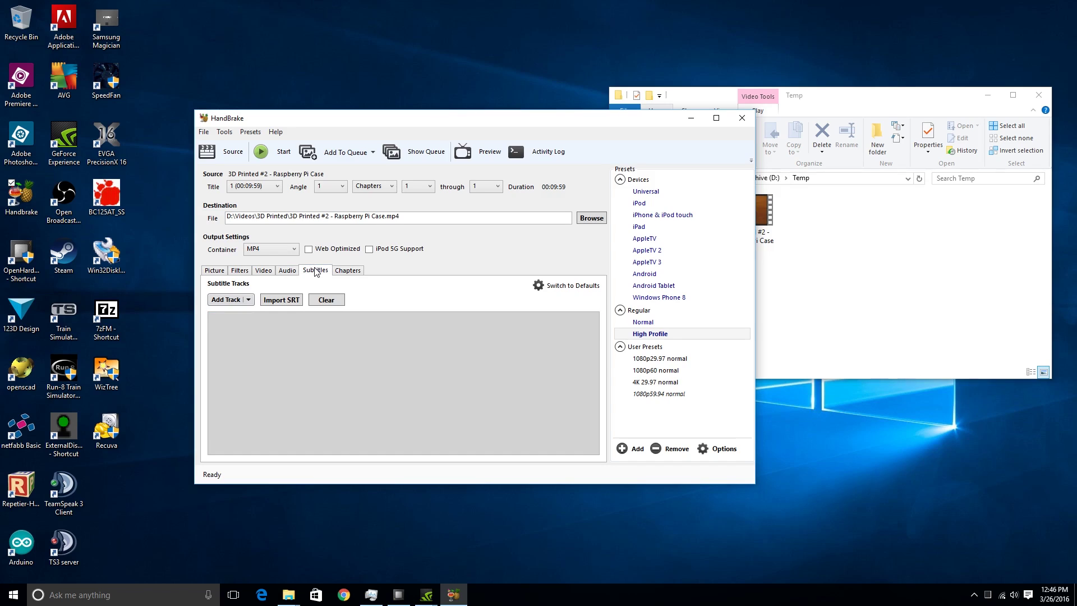
pyautogui.click(347, 271)
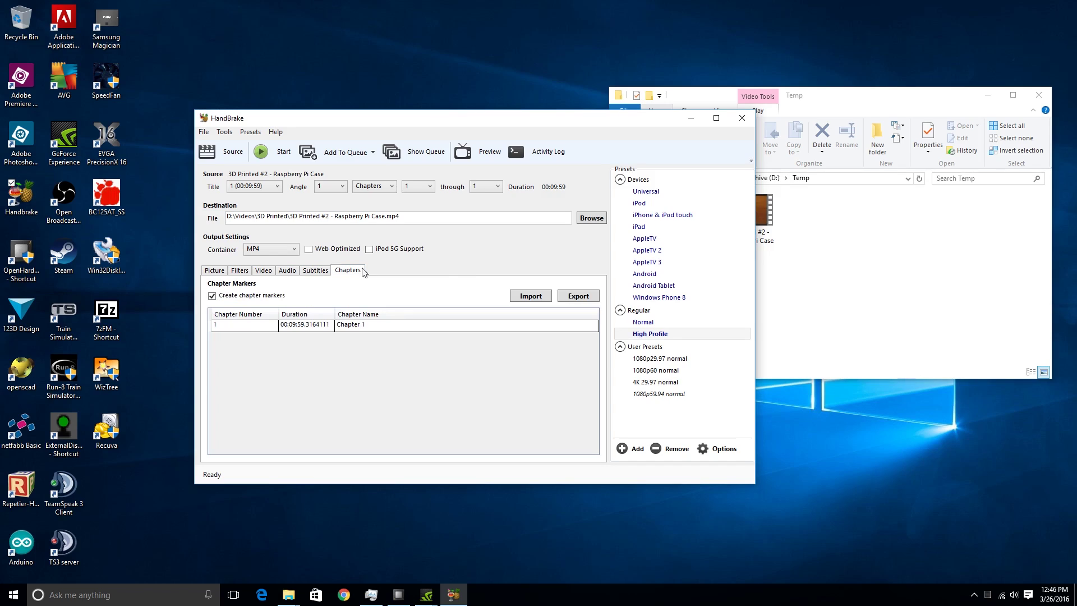
pyautogui.click(311, 271)
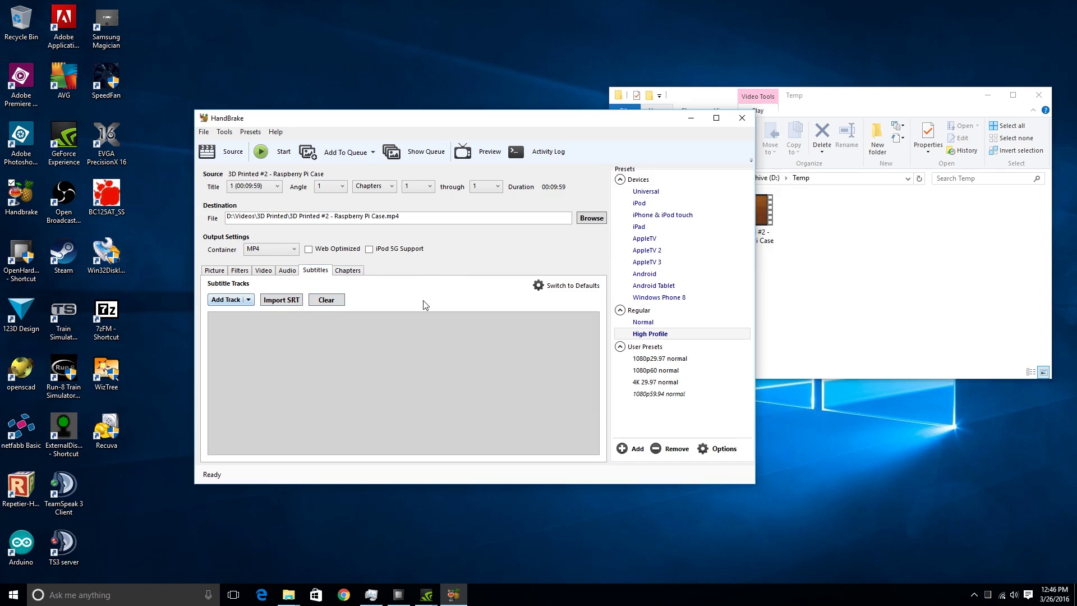
pyautogui.click(349, 272)
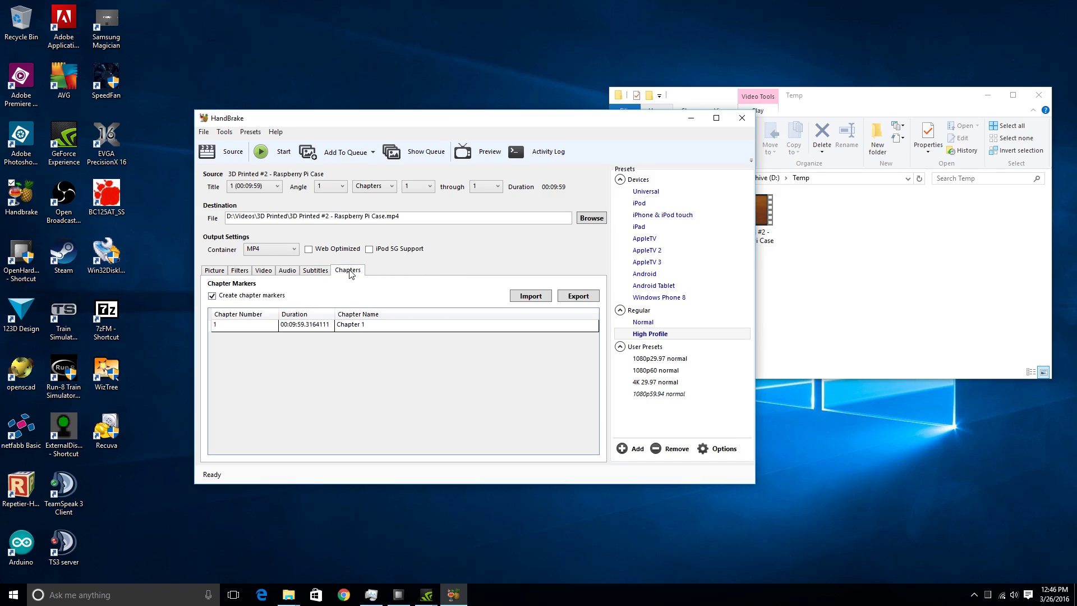
pyautogui.click(222, 273)
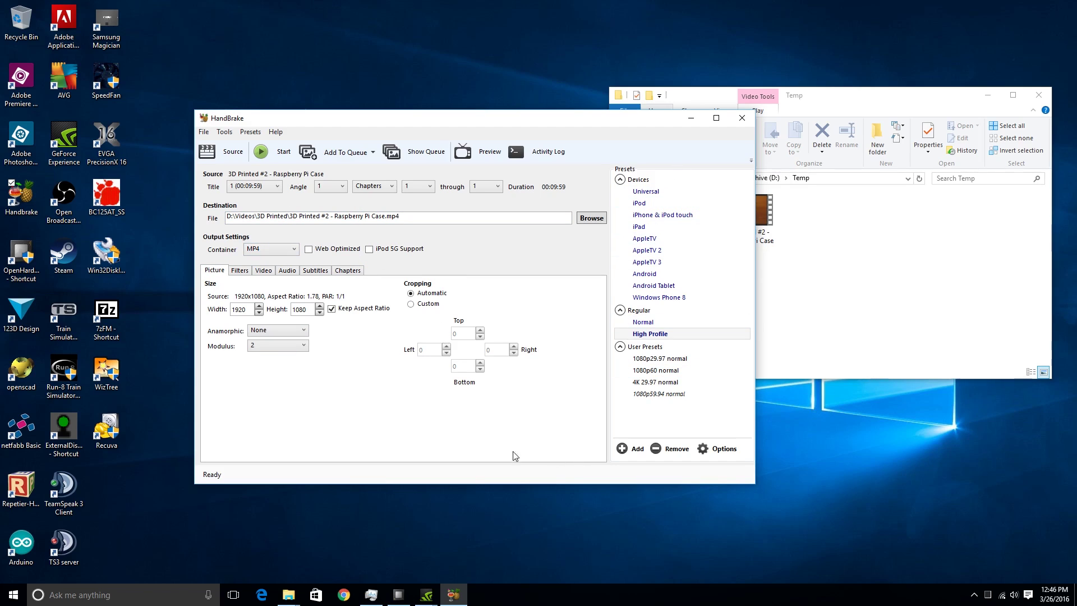
# Start encoding the Raspberry Pi Case video to MP4 and move the HandBrake window aside
pyautogui.click(271, 151)
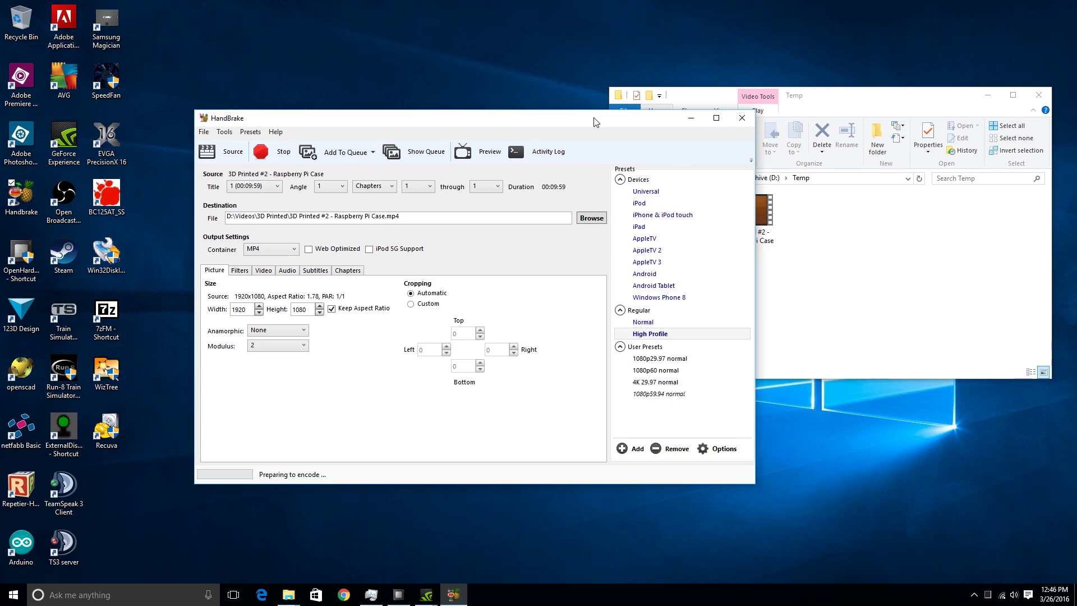
pyautogui.moveTo(585, 126); pyautogui.dragTo(434, 77)
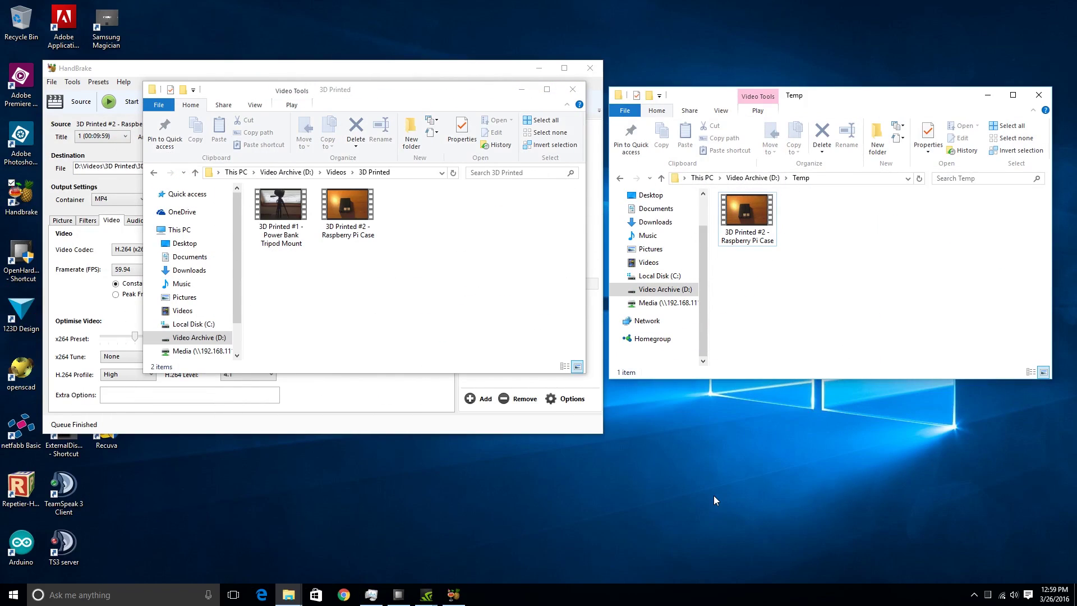
# Check the original file's 2.22 GB size against the new encode's 519 MB, then reposition the 3D Printed window
pyautogui.click(752, 223)
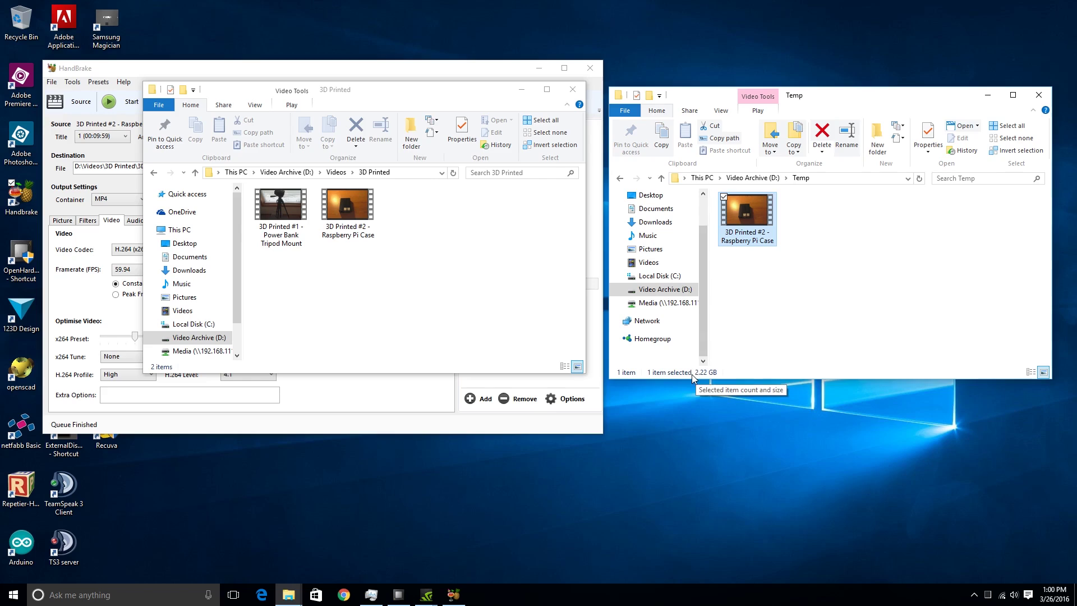
pyautogui.click(354, 223)
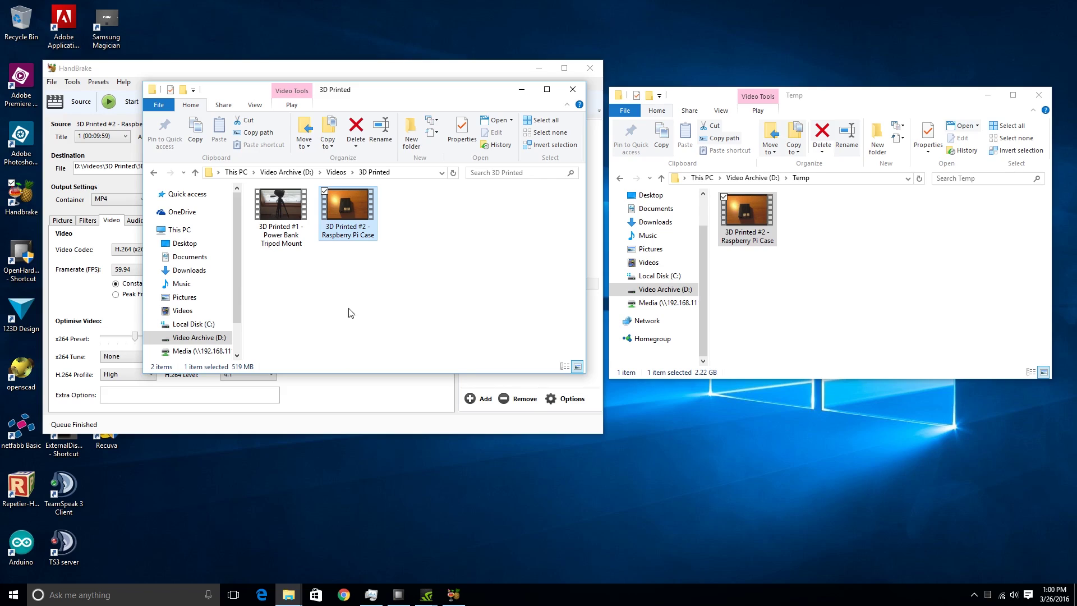
pyautogui.moveTo(337, 95); pyautogui.dragTo(810, 239)
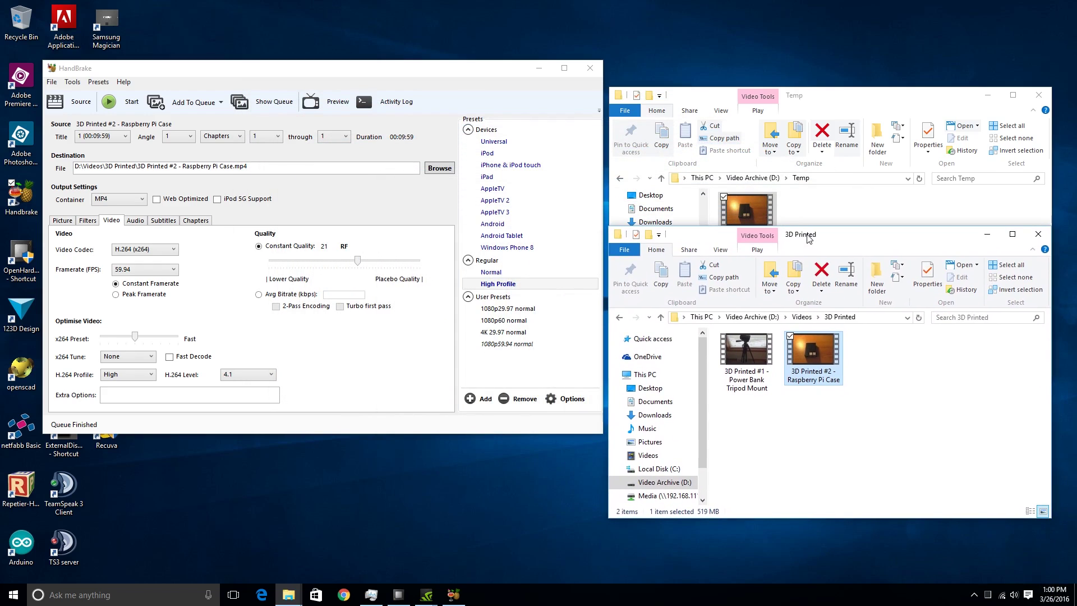